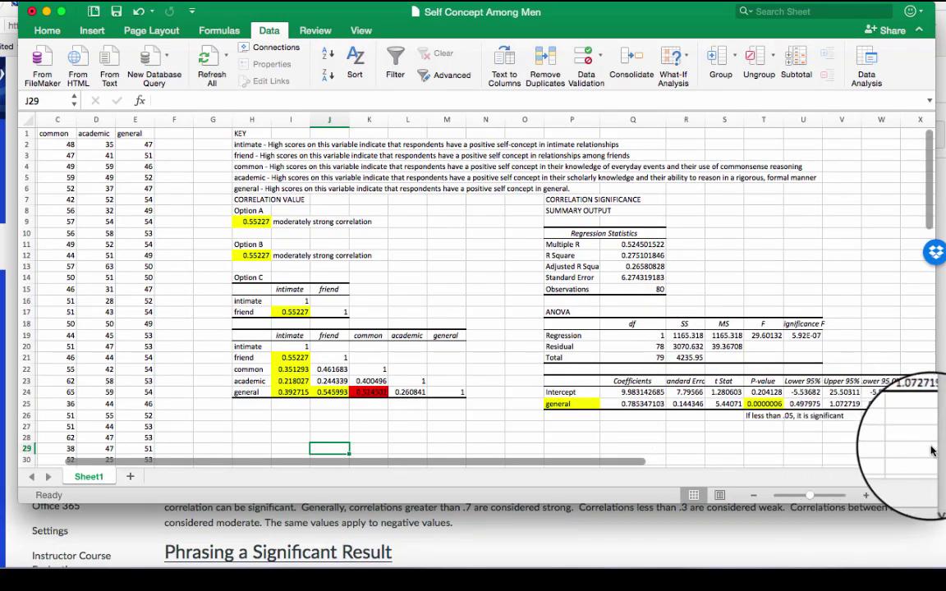
Step: Widen the Excel window, zoom the sheet in, and bring the correlation and regression tables into view
drag(934, 450, 945, 449)
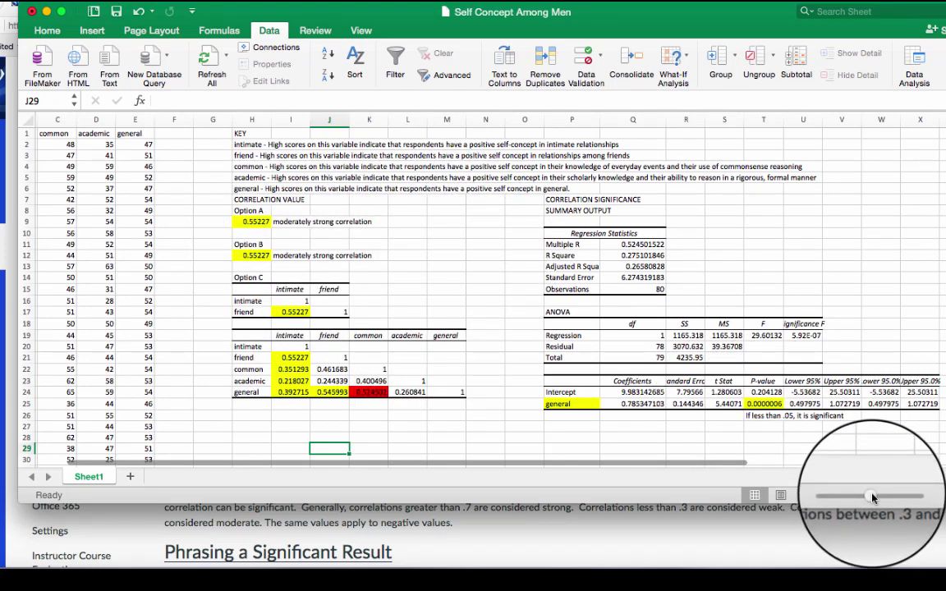
drag(872, 497, 876, 498)
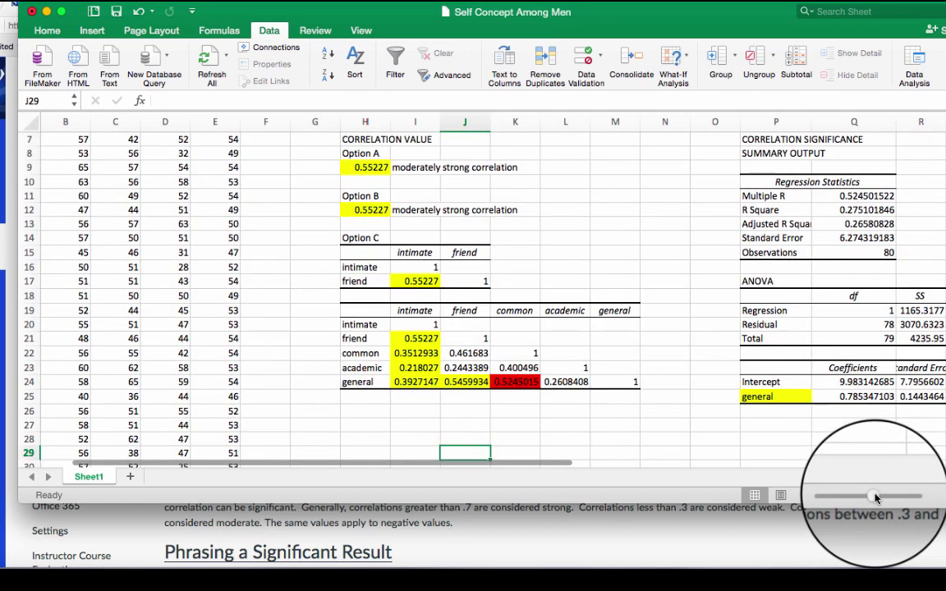
drag(555, 461, 730, 468)
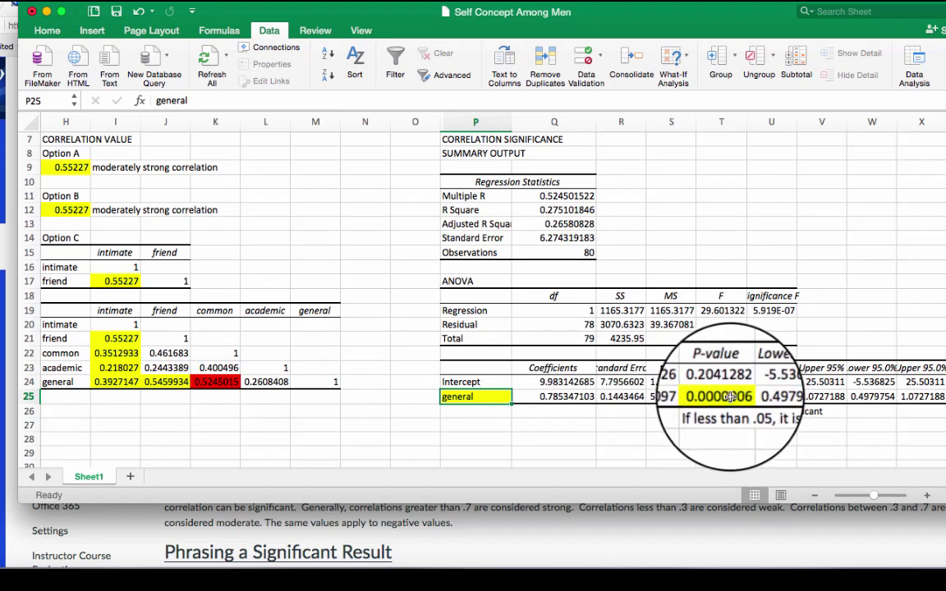
Step: Select the example Pearson correlation paragraph under 'Phrasing a Significant Result' on the Canvas page
click(353, 516)
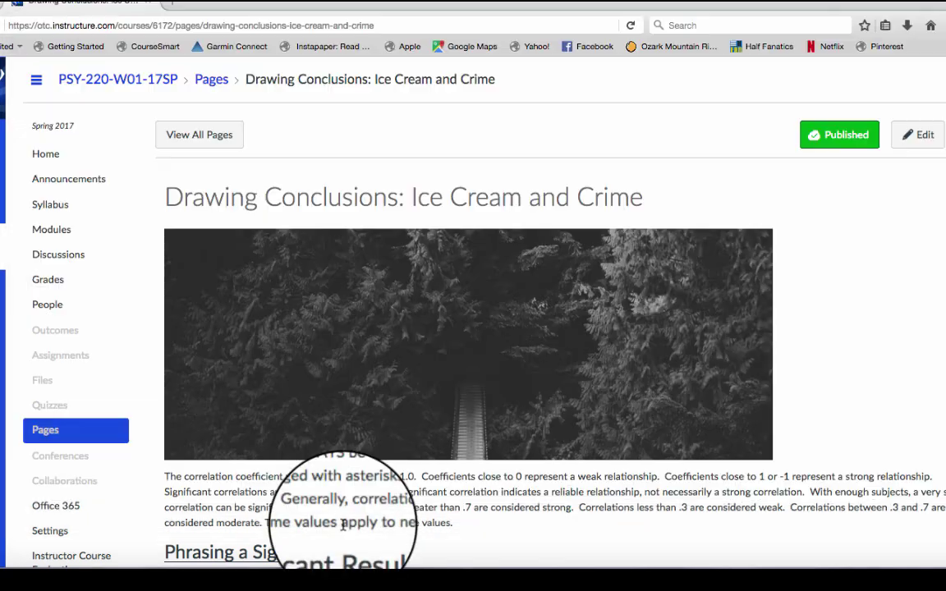
scroll(402, 212, down, 5)
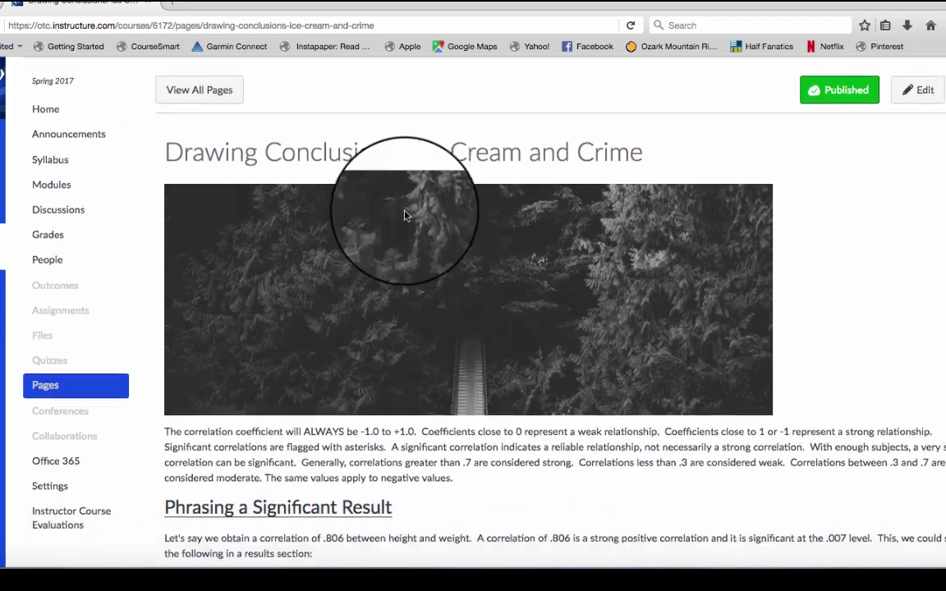
scroll(404, 216, down, 4)
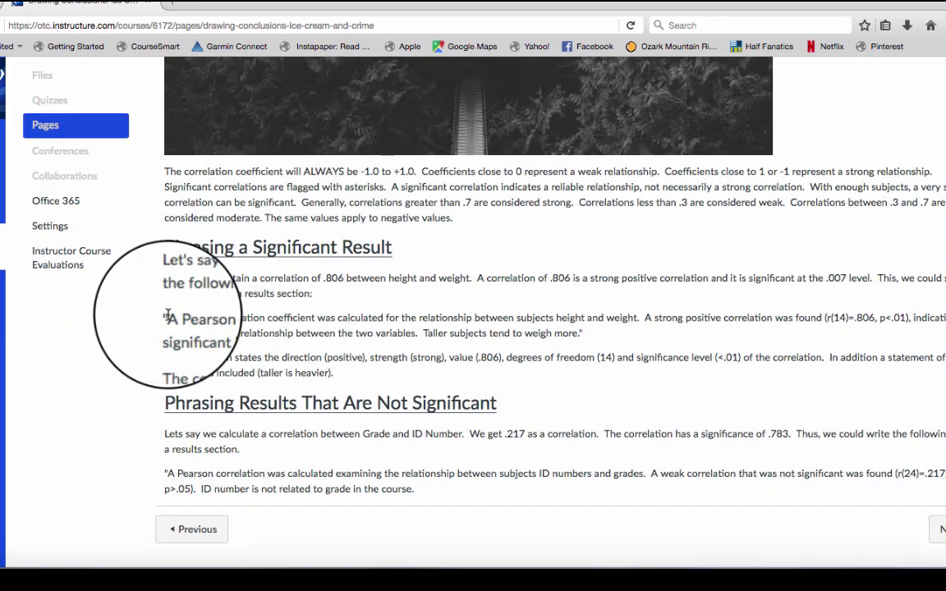
drag(167, 316, 580, 334)
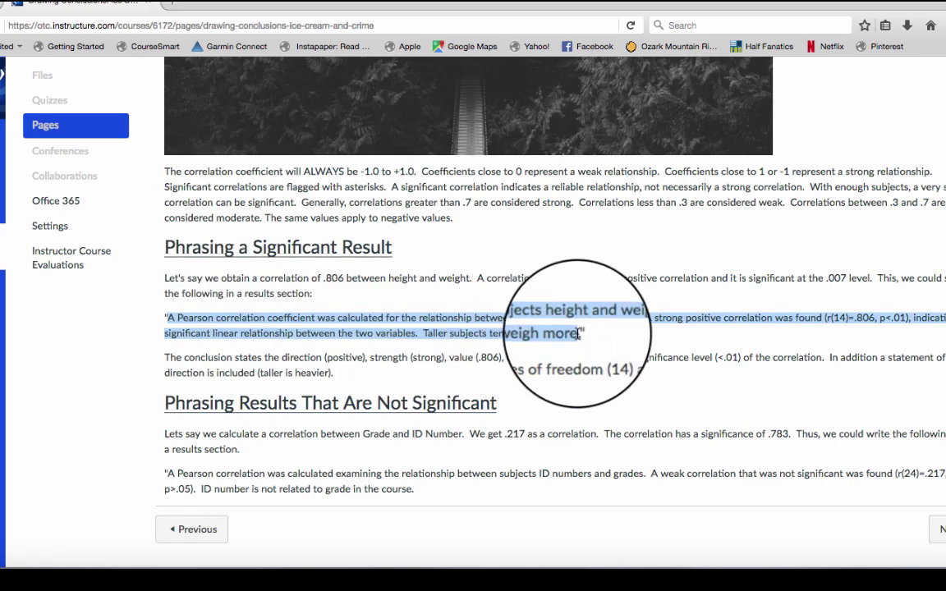
Step: Paste the copied Pearson correlation example into cell H27 of the Excel sheet
click(412, 575)
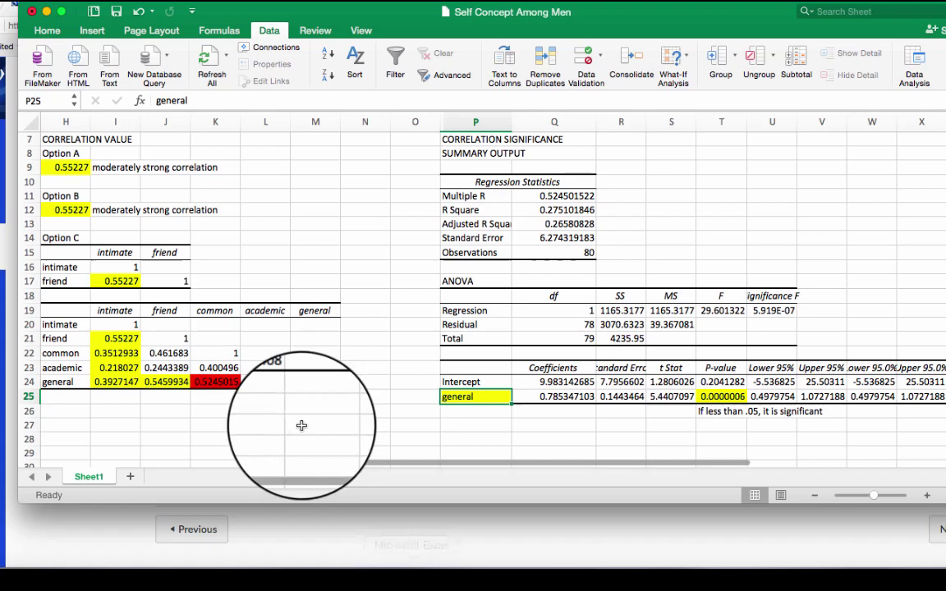
click(77, 410)
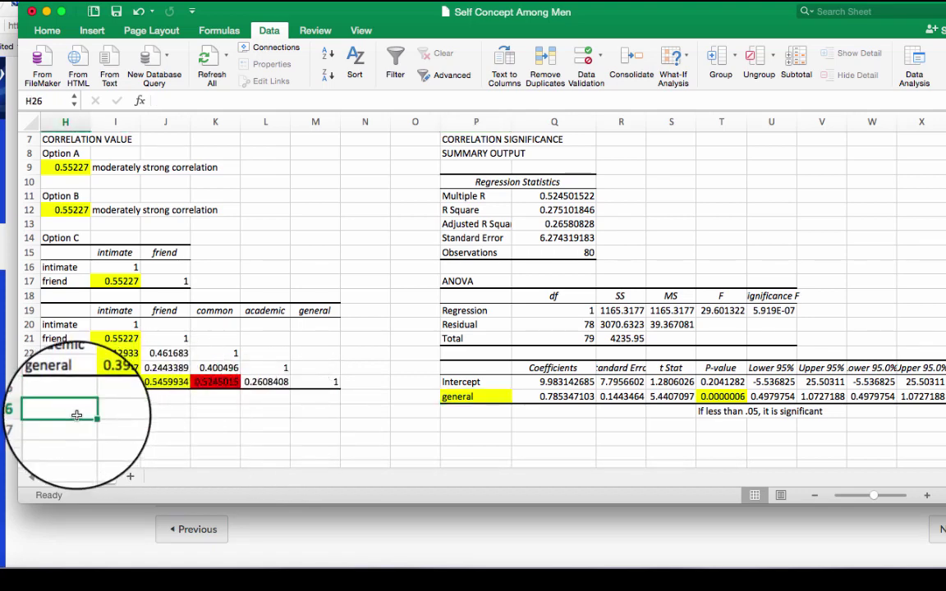
click(74, 424)
key(super+v)
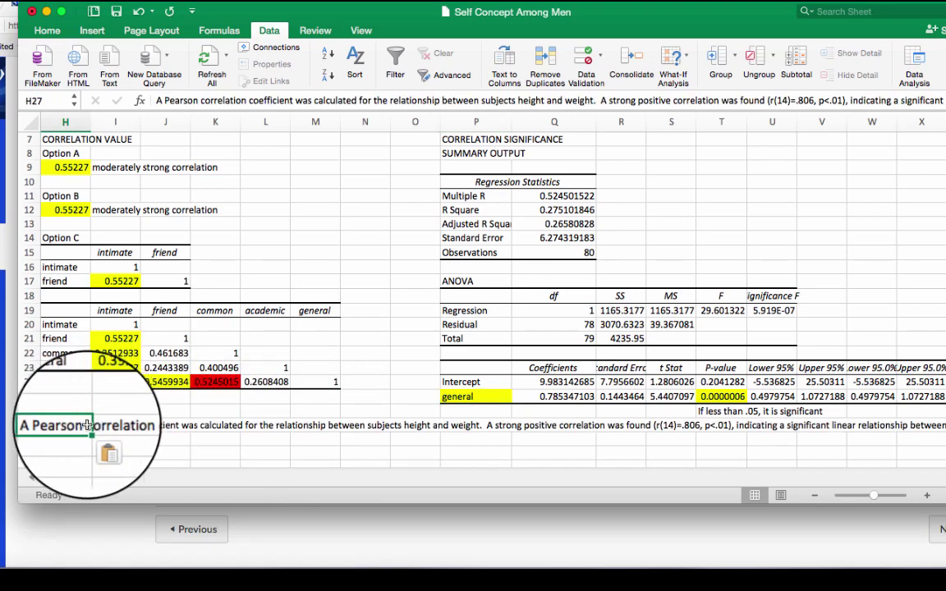
click(50, 31)
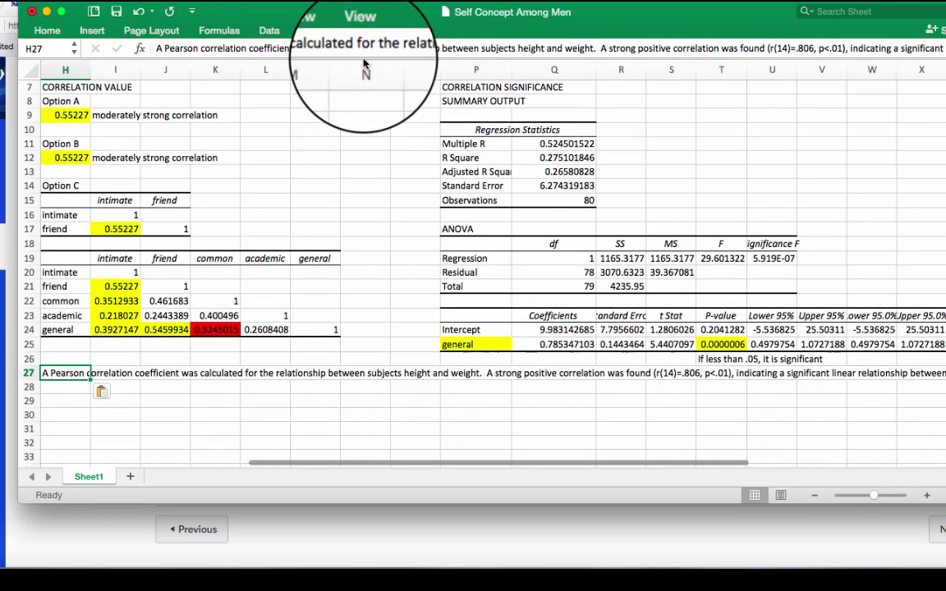
click(51, 33)
Step: Wrap the text in H27 and widen column H to hold the write-up
click(438, 53)
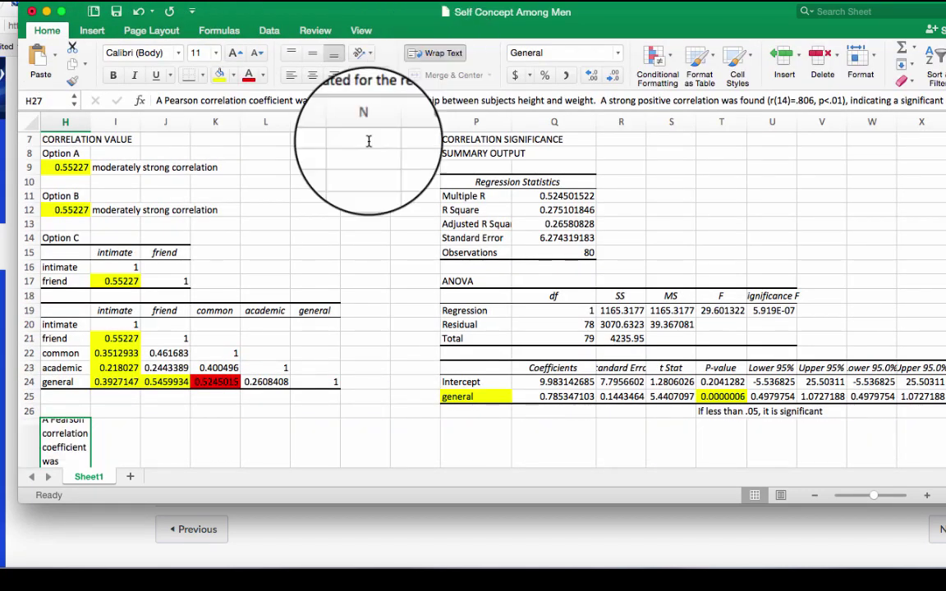
scroll(168, 383, down, 5)
scroll(169, 380, up, 1)
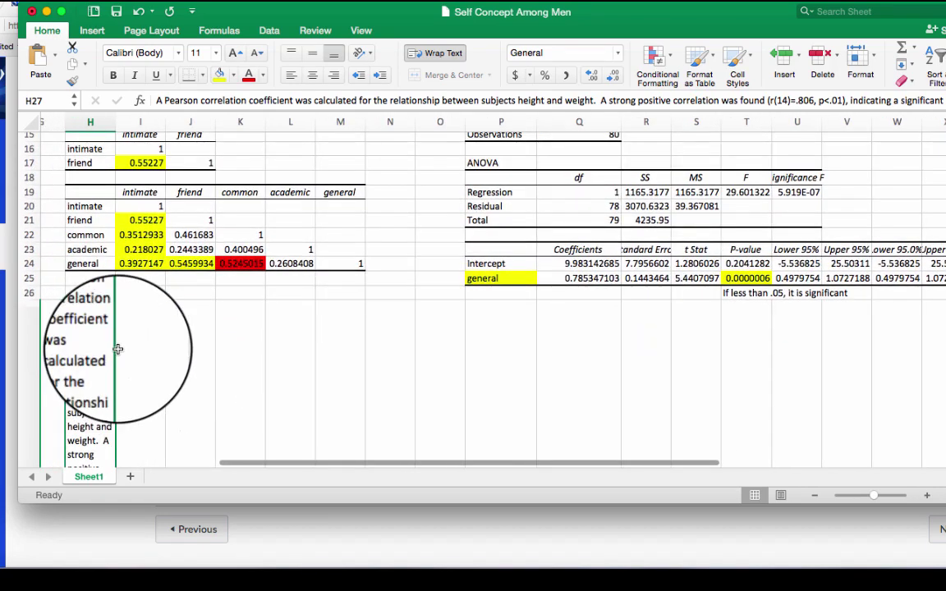
scroll(169, 353, left, 1)
drag(118, 122, 262, 121)
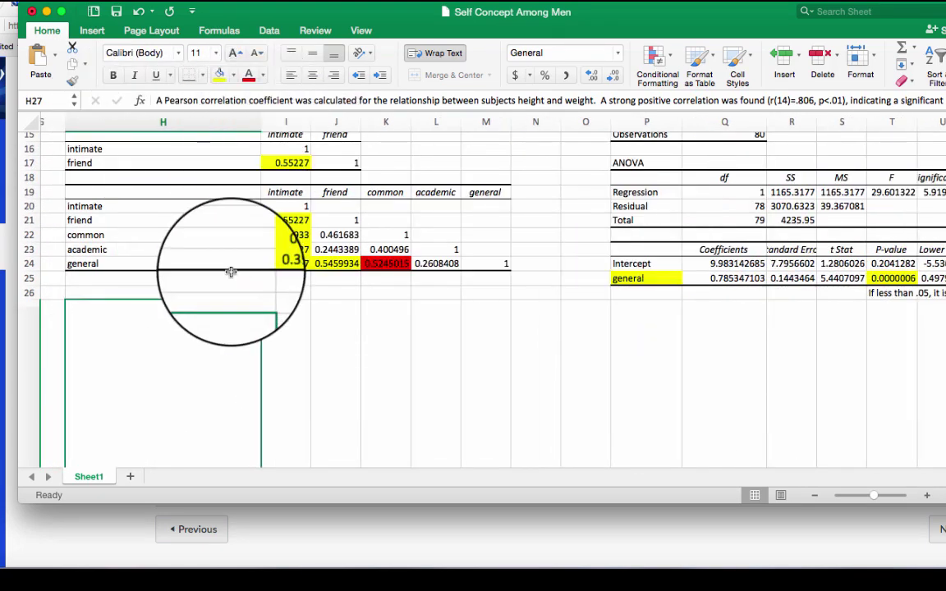
Step: Shorten row 27 so the wrapped write-up sits as a compact block
scroll(157, 314, down, 3)
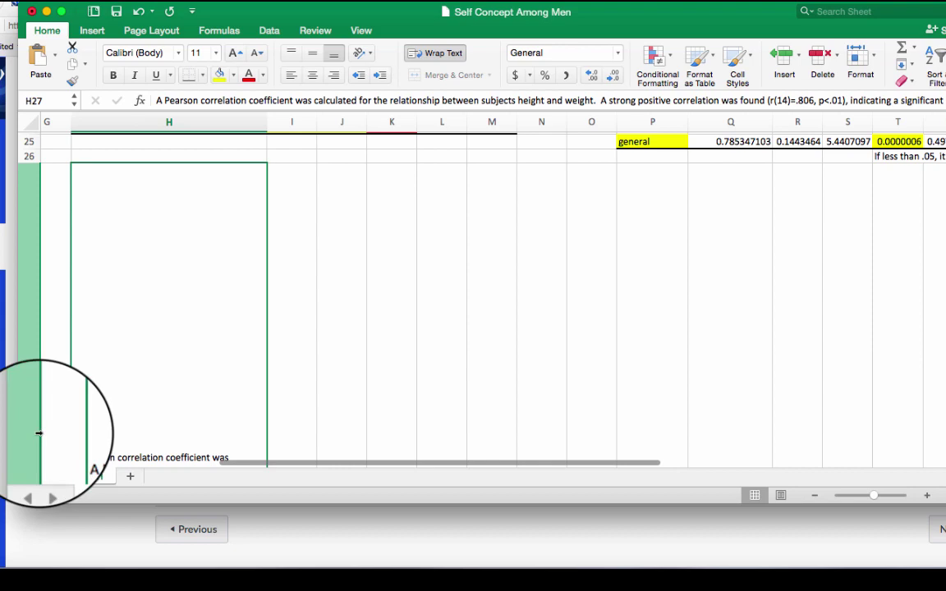
scroll(86, 411, down, 3)
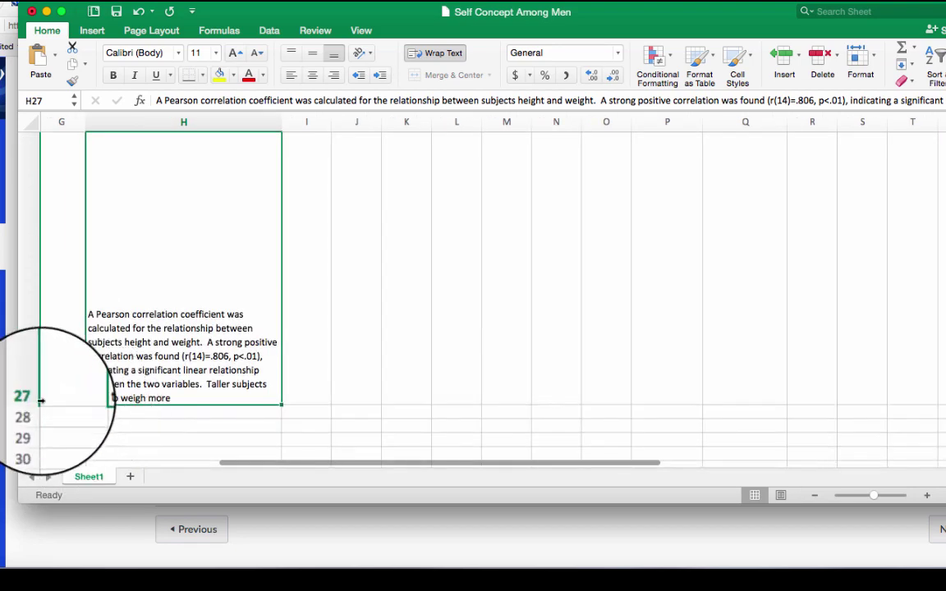
drag(33, 400, 37, 396)
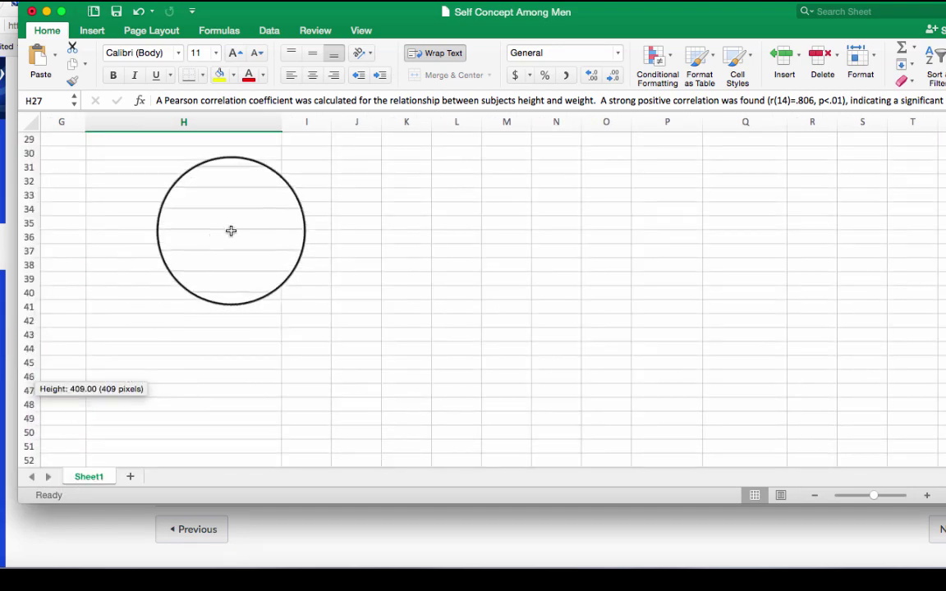
scroll(232, 234, up, 5)
scroll(207, 208, up, 5)
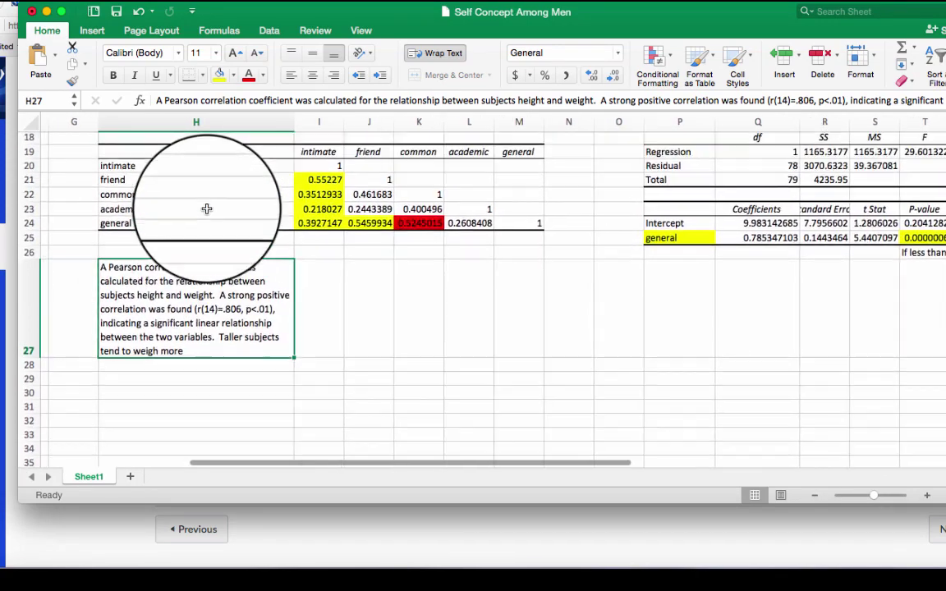
scroll(207, 209, up, 1)
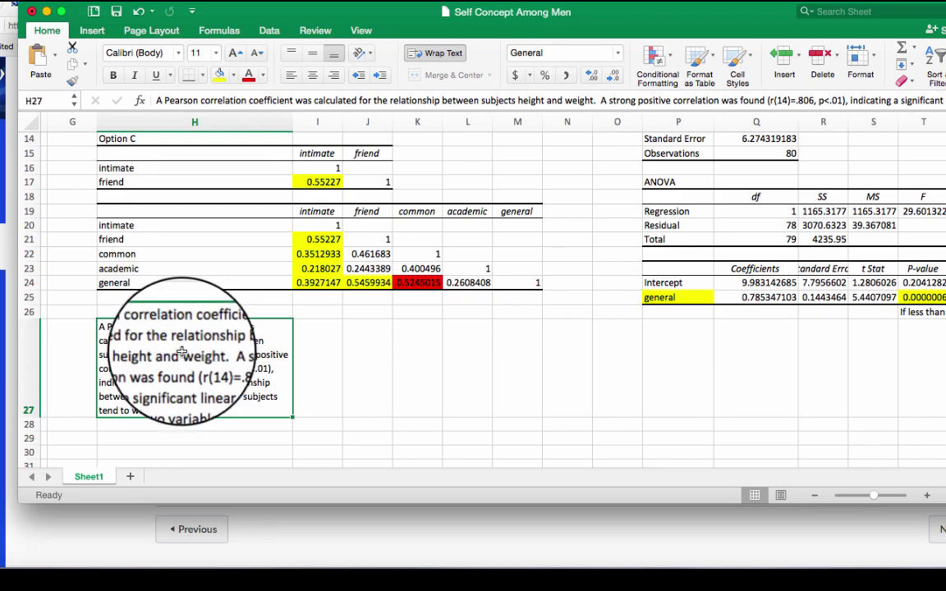
scroll(182, 353, up, 2)
scroll(182, 353, right, 1)
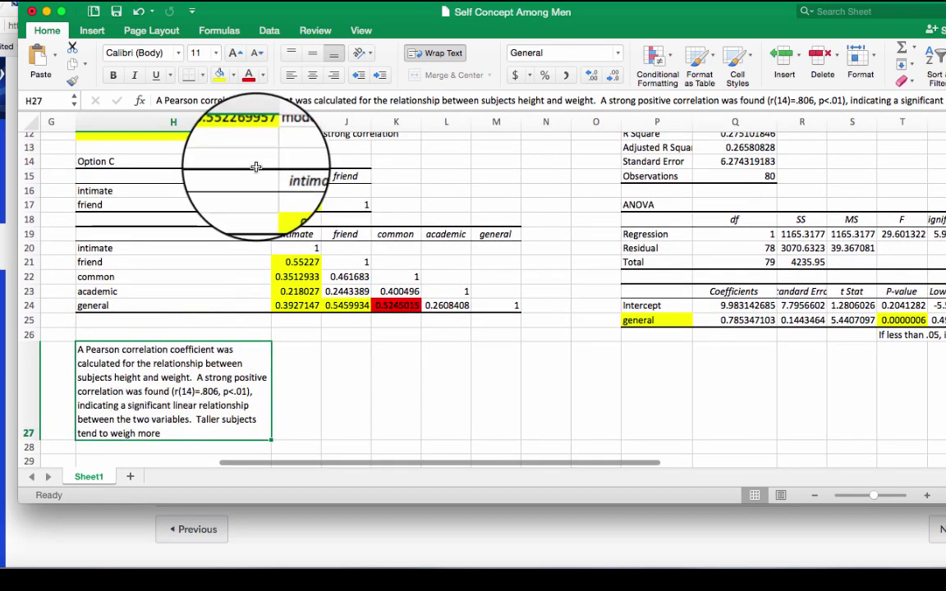
click(585, 99)
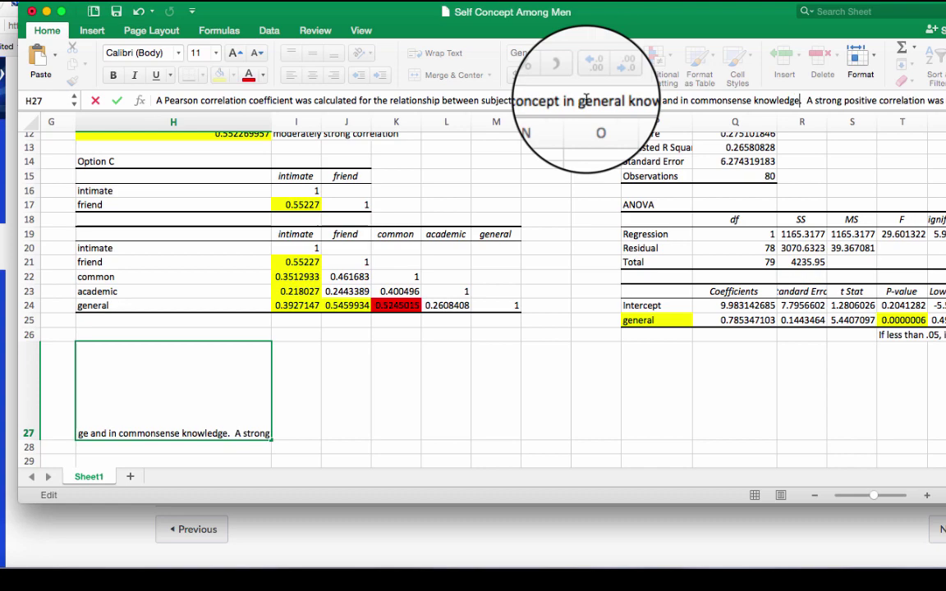
Step: Commit the write-up with the self-concept variables replacing 'height and weight', checking their descriptions in H4 and H6
key(Return)
scroll(496, 137, up, 5)
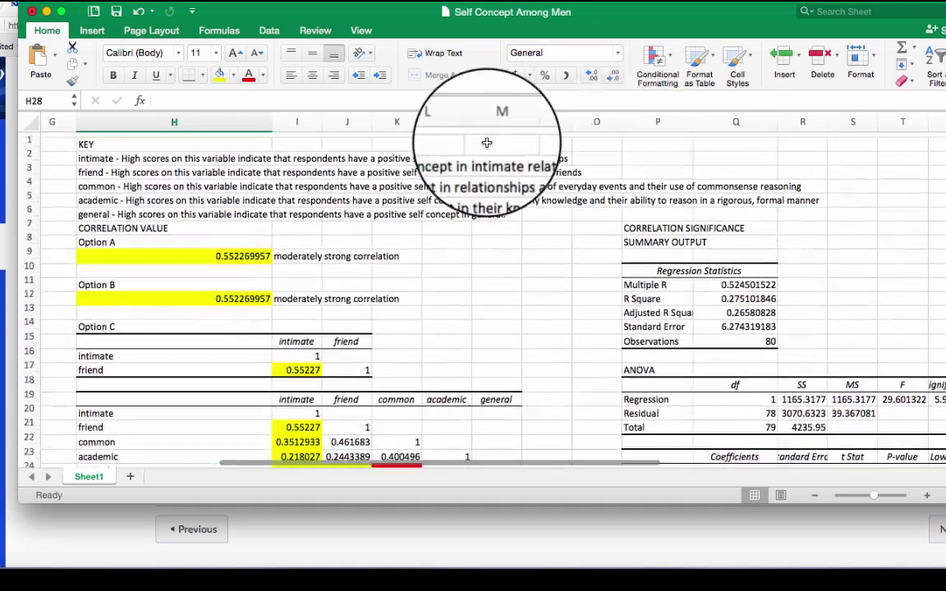
click(95, 182)
click(93, 209)
scroll(196, 189, down, 5)
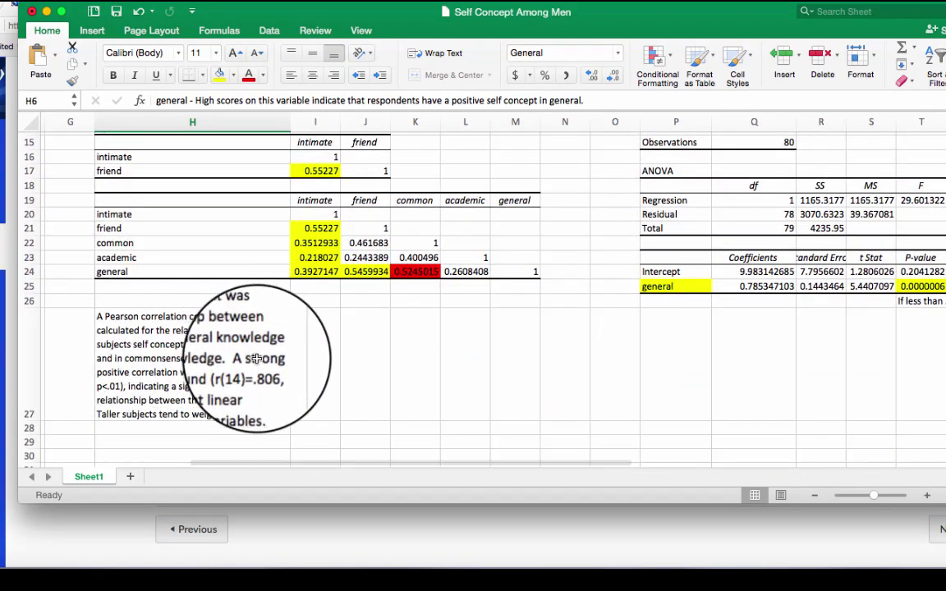
click(251, 359)
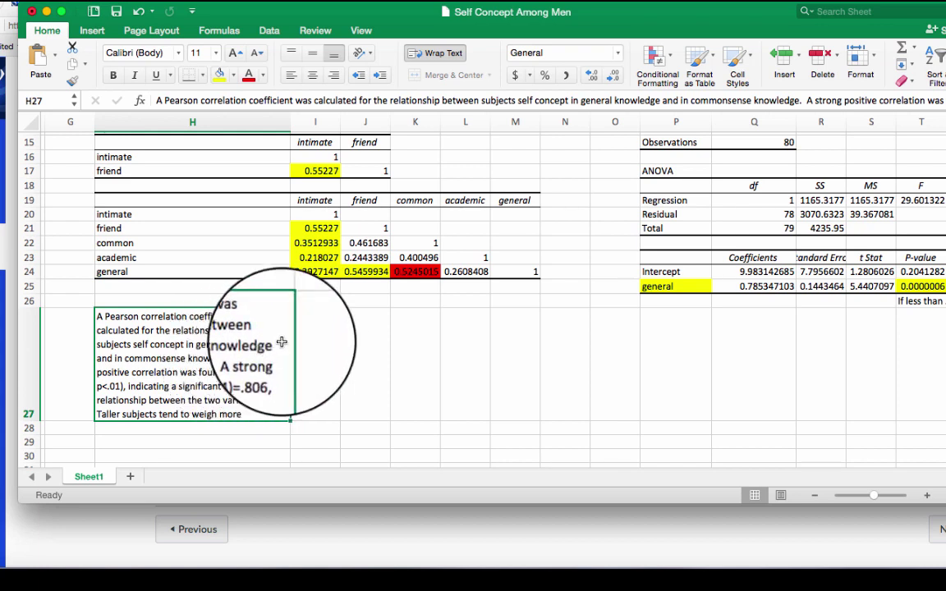
Step: Reword H27 to describe a 'moderately strong' positive correlation
click(422, 272)
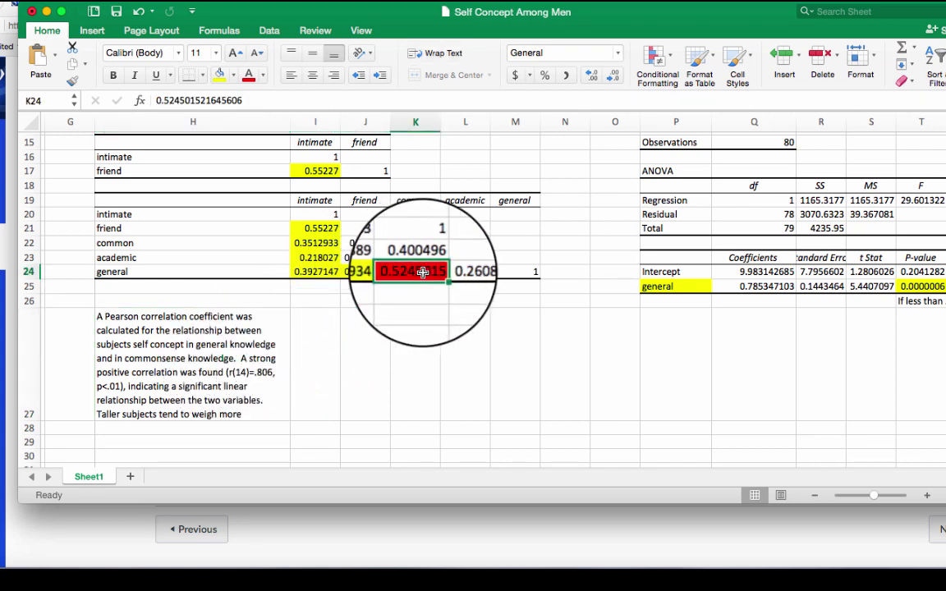
click(247, 353)
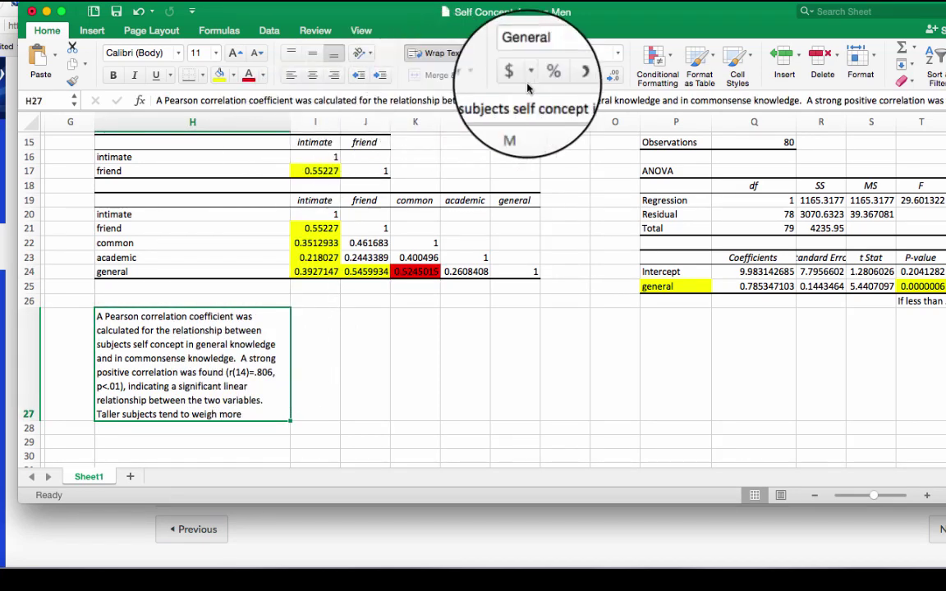
click(815, 99)
text(m)
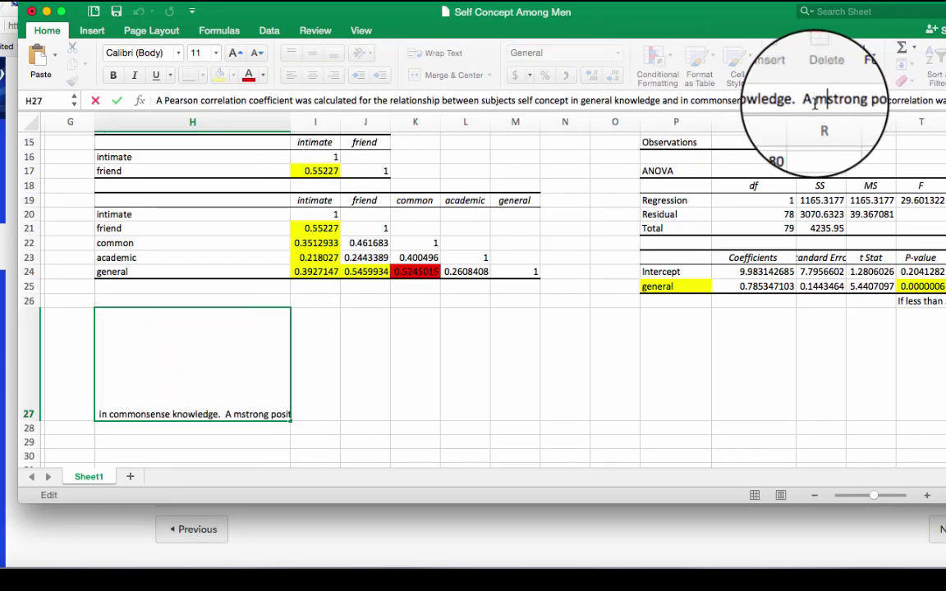
text(oderately)
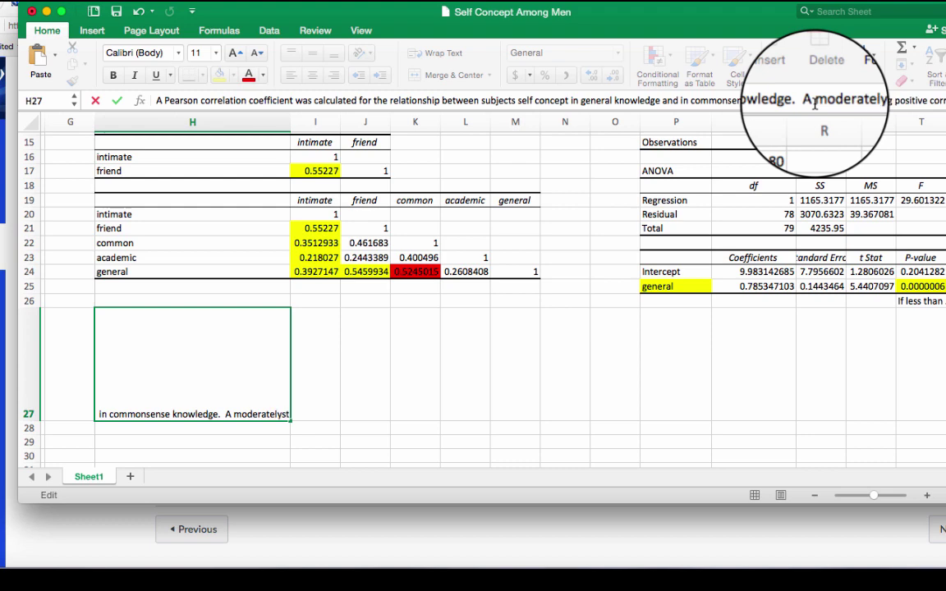
key(Return)
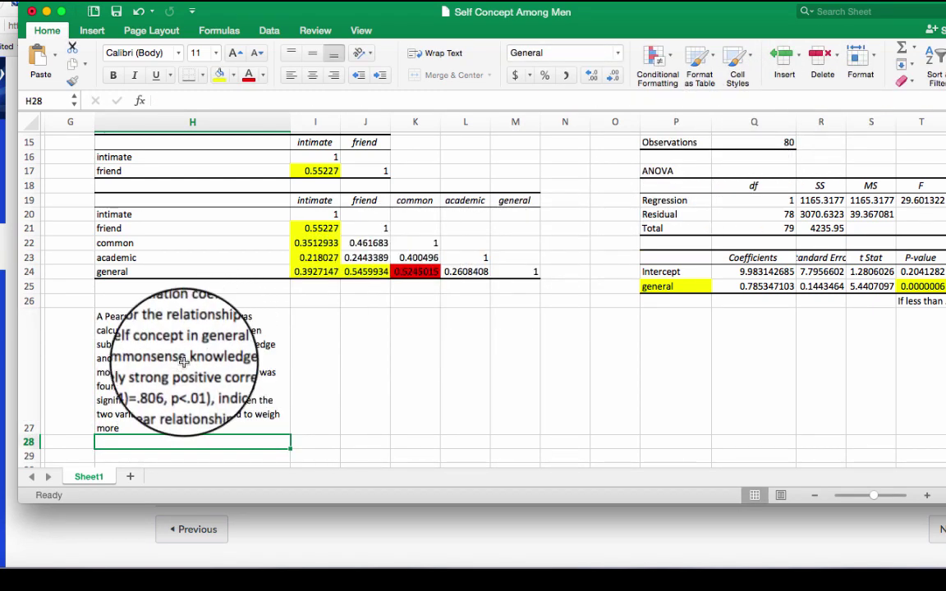
click(130, 387)
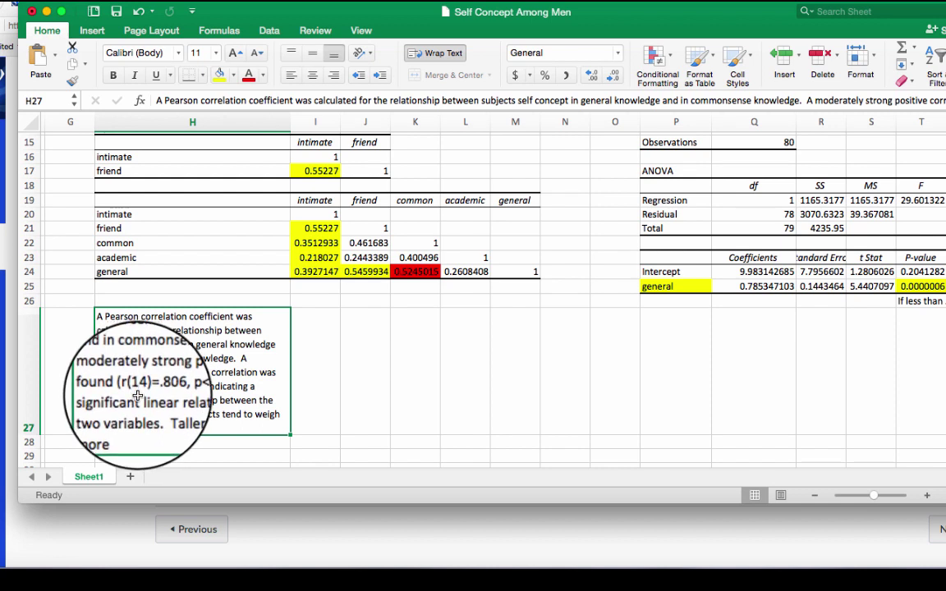
Step: Change the degrees of freedom in the H27 write-up from r(14) to r(79)
scroll(137, 396, up, 2)
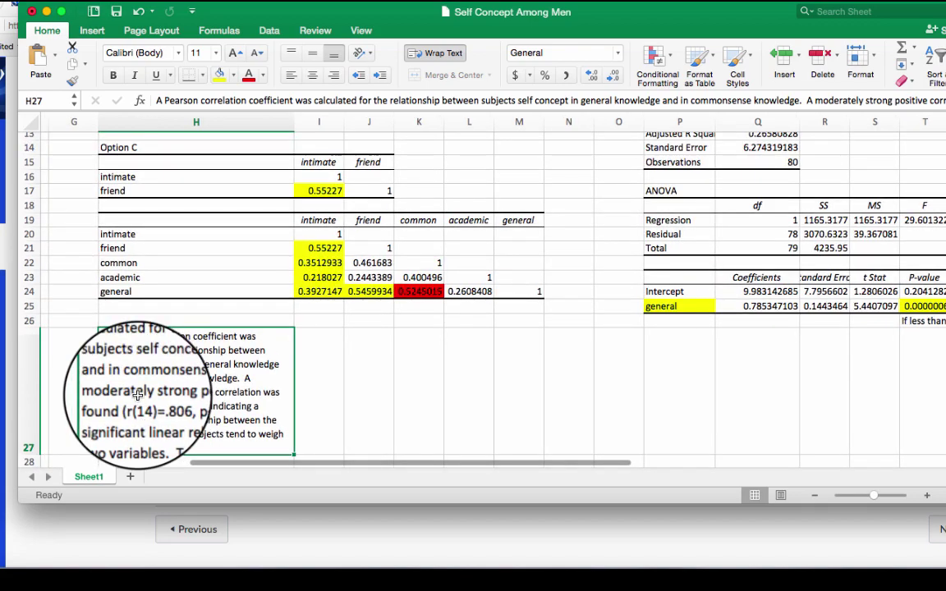
scroll(137, 397, up, 4)
scroll(137, 397, left, 2)
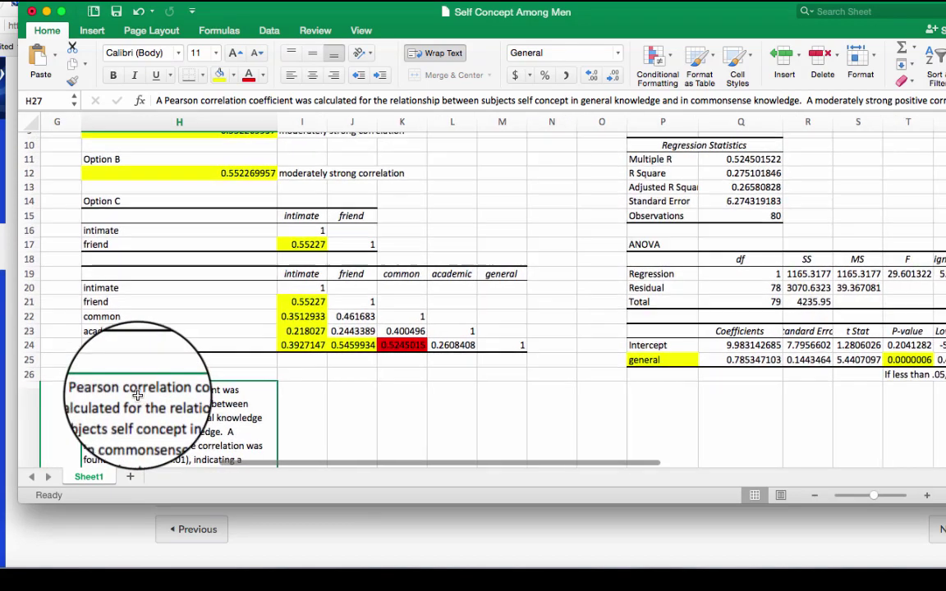
scroll(137, 397, left, 1)
scroll(137, 397, down, 2)
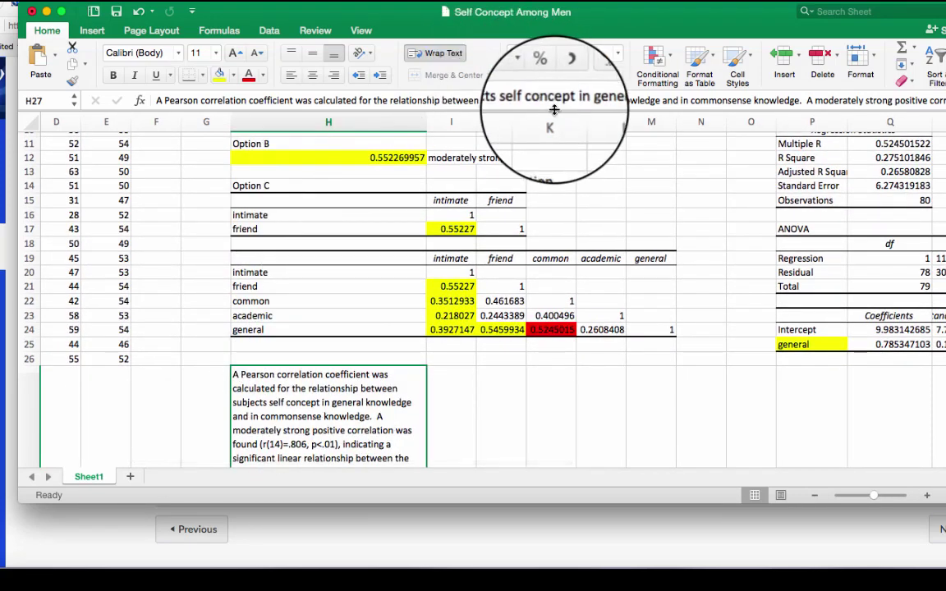
click(472, 100)
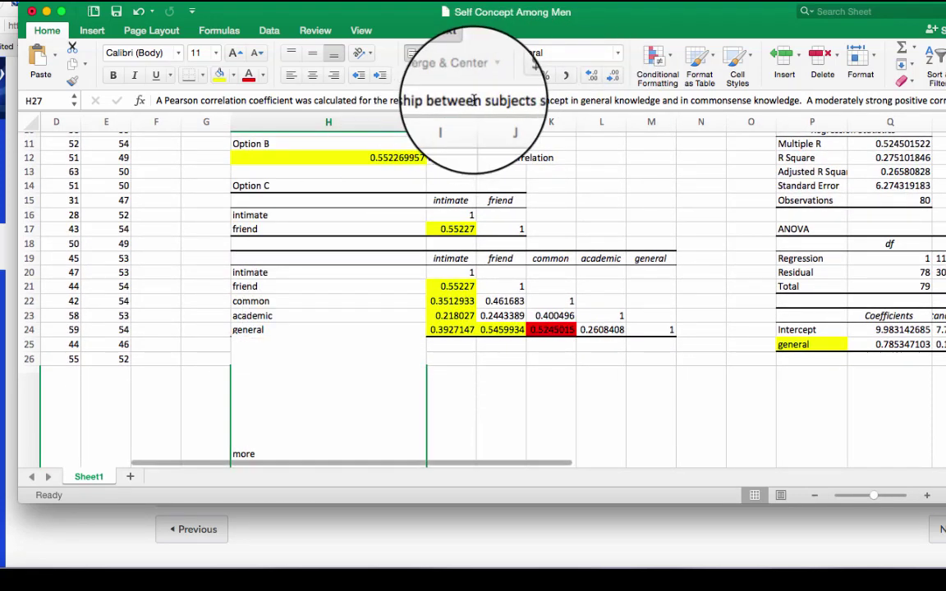
click(222, 101)
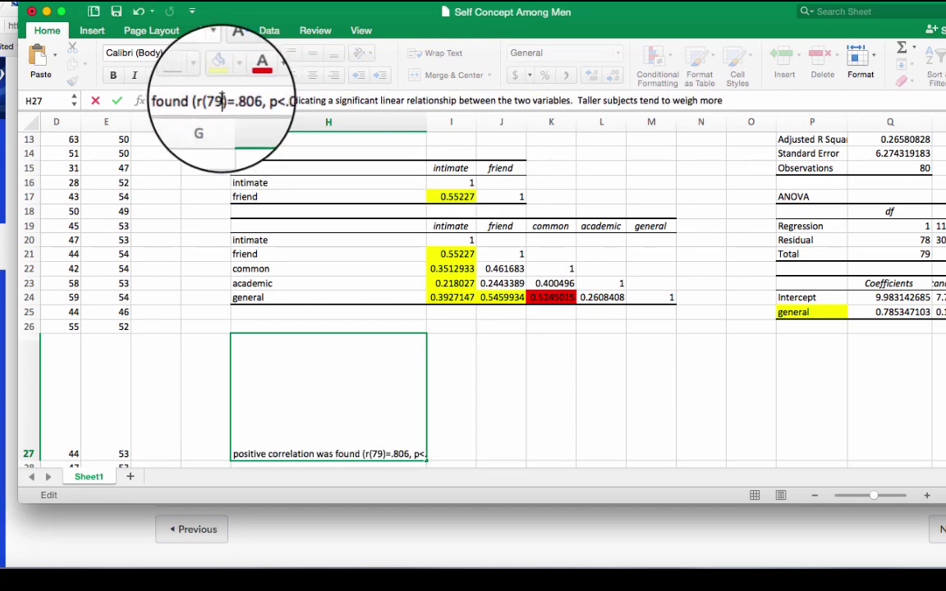
text(79)
key(Return)
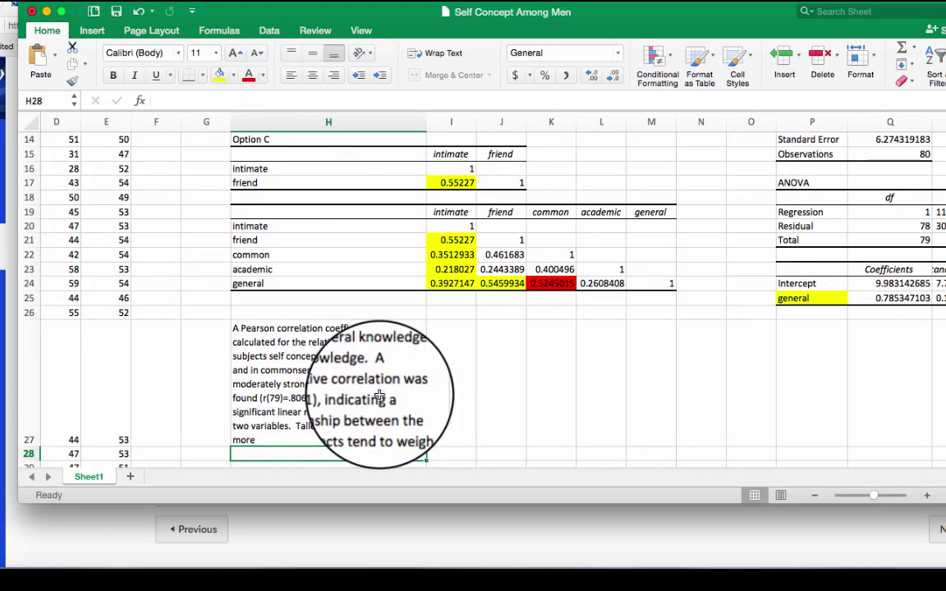
scroll(379, 397, up, 1)
scroll(379, 397, right, 2)
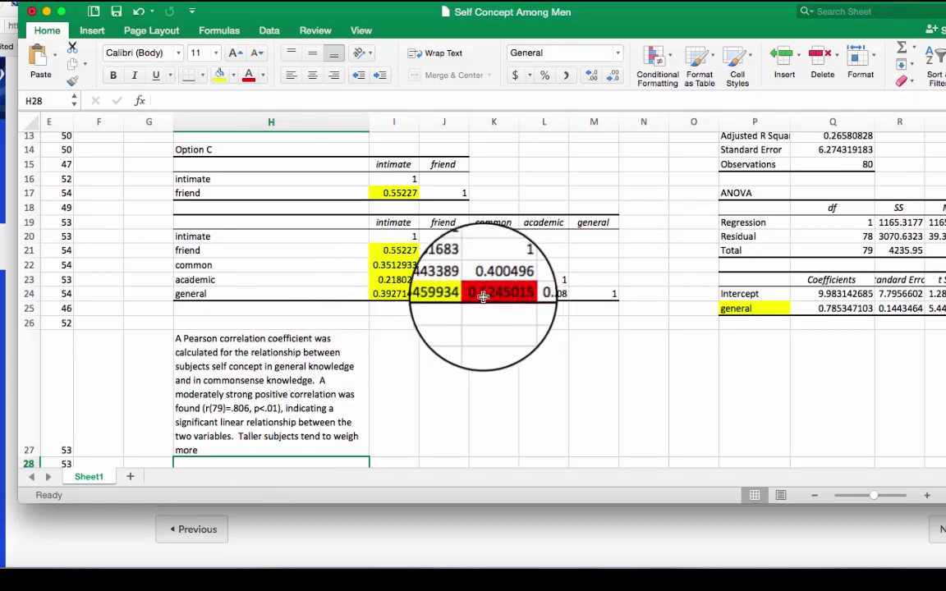
Step: Change the reported statistics in H27 from .806, p<.01 to .52, p<.05
click(263, 386)
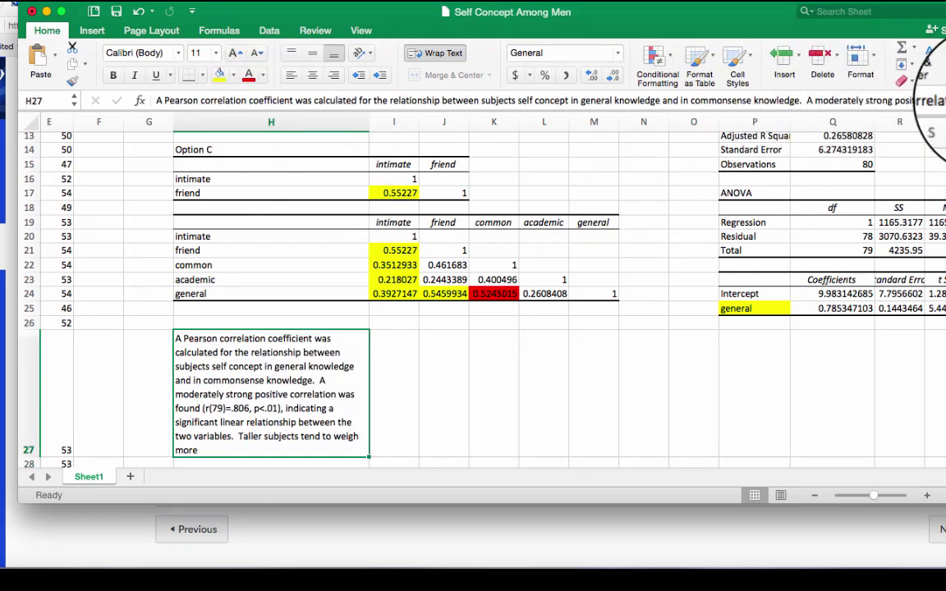
click(243, 114)
key(BackSpace)
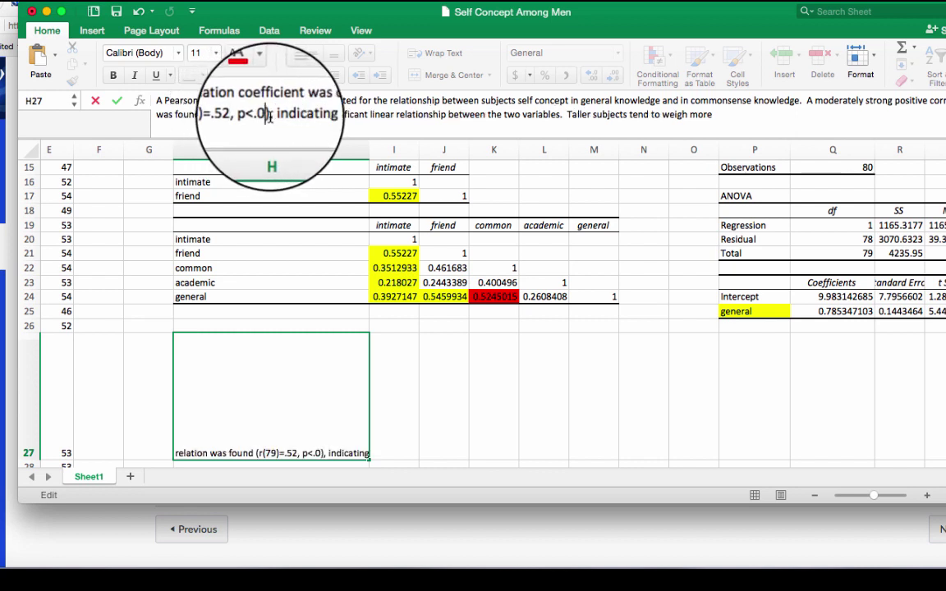
click(270, 117)
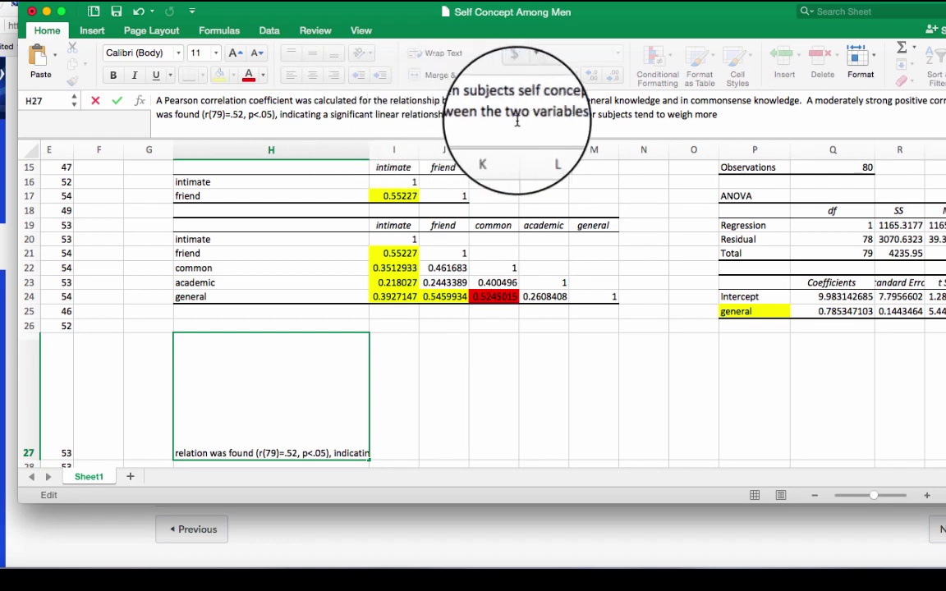
click(720, 116)
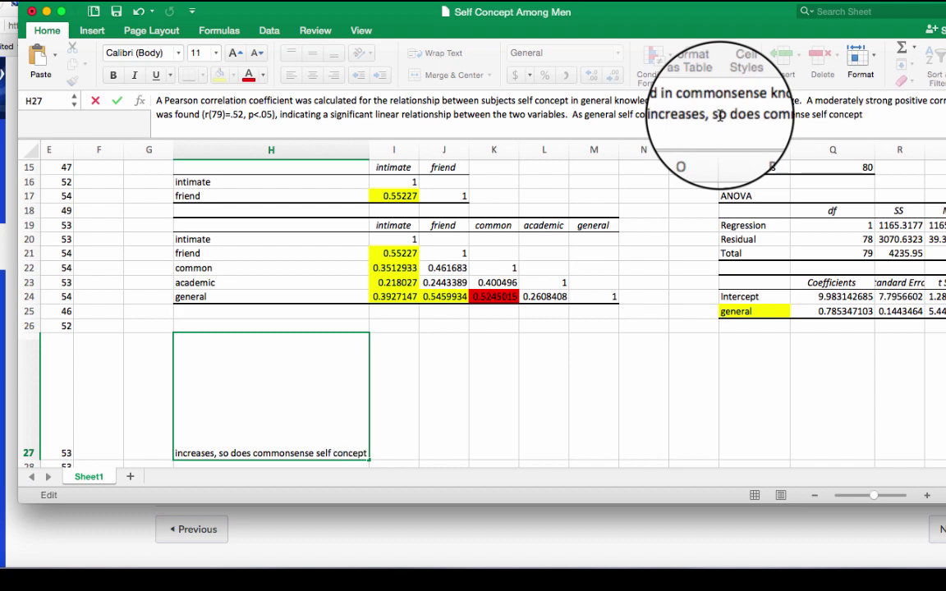
Step: Commit the closing sentence 'As general self concept increases, so does commonsense self concept.'
key(Return)
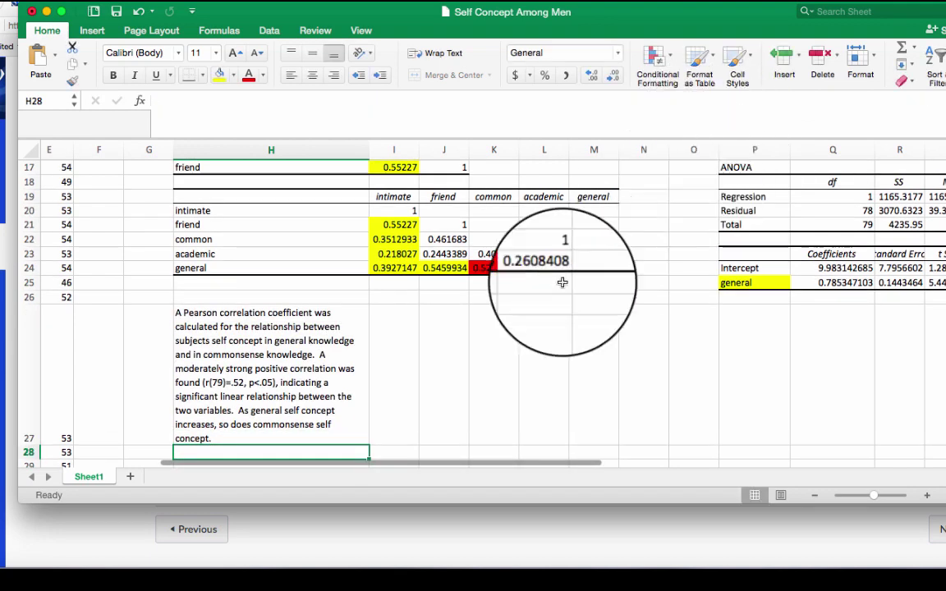
click(293, 353)
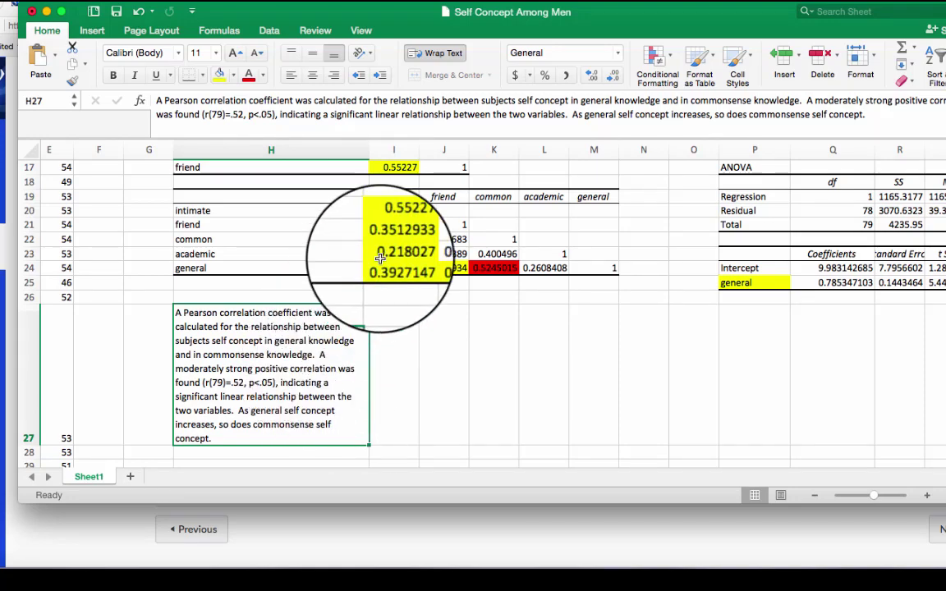
scroll(380, 259, up, 5)
scroll(380, 259, up, 1)
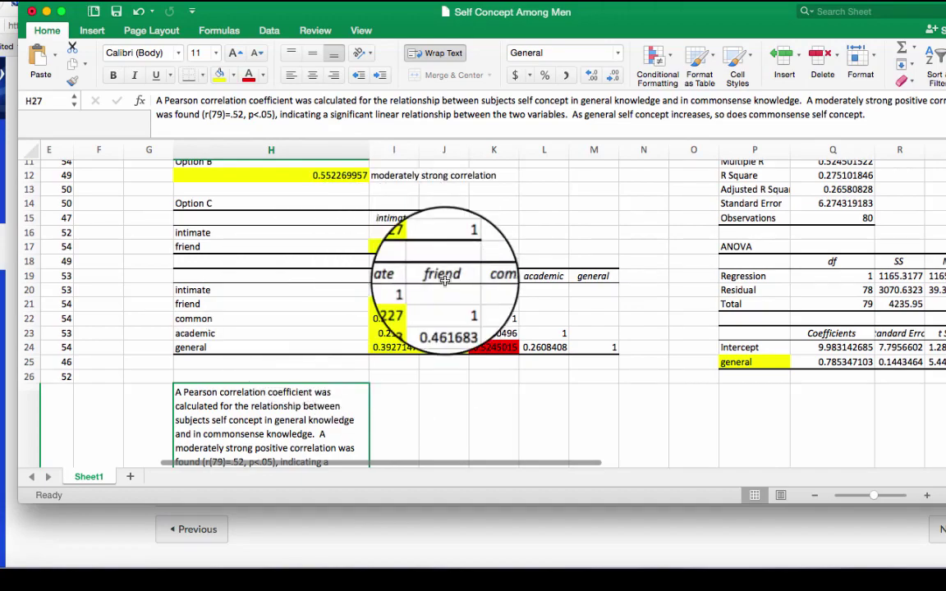
scroll(436, 288, right, 2)
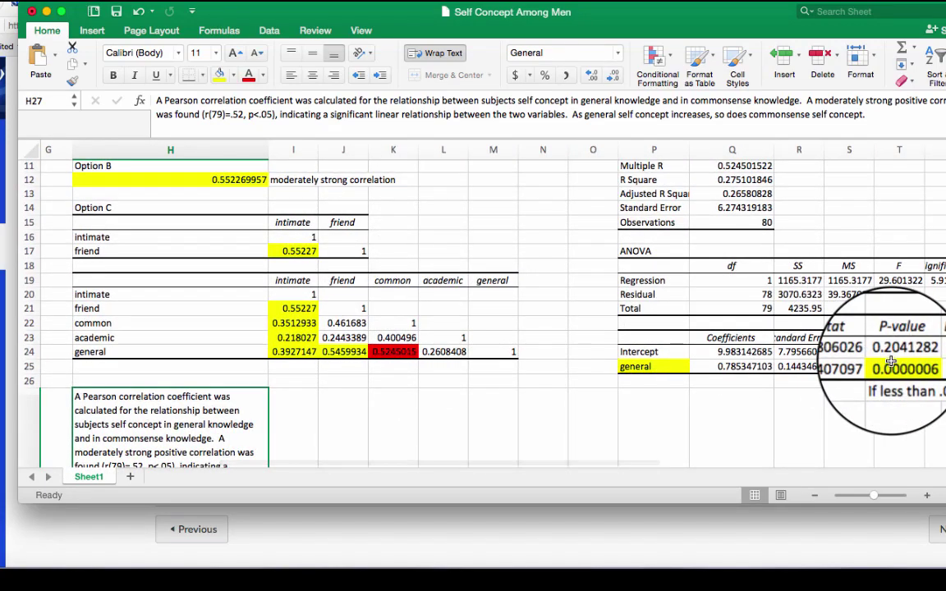
scroll(891, 361, up, 3)
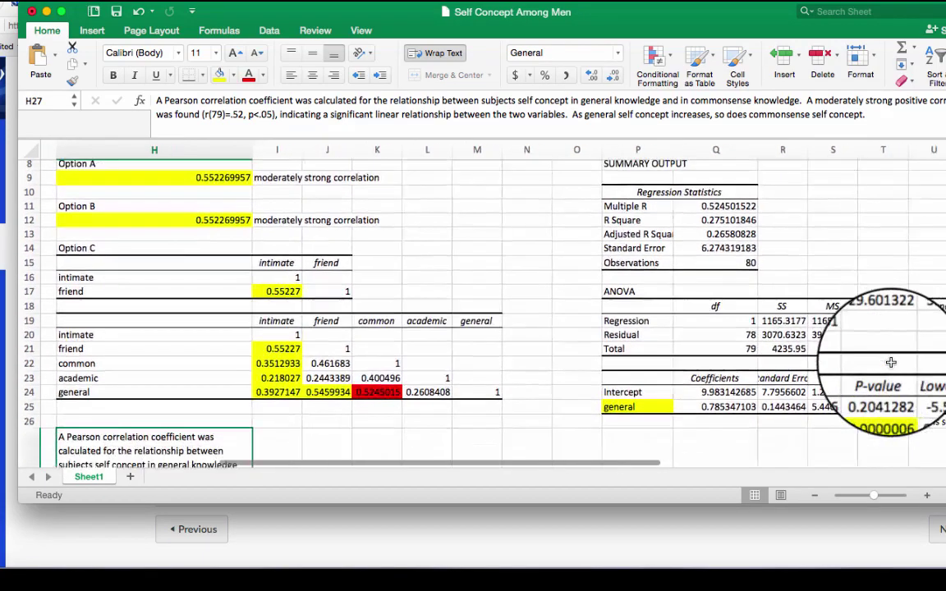
scroll(862, 337, up, 2)
scroll(764, 390, left, 2)
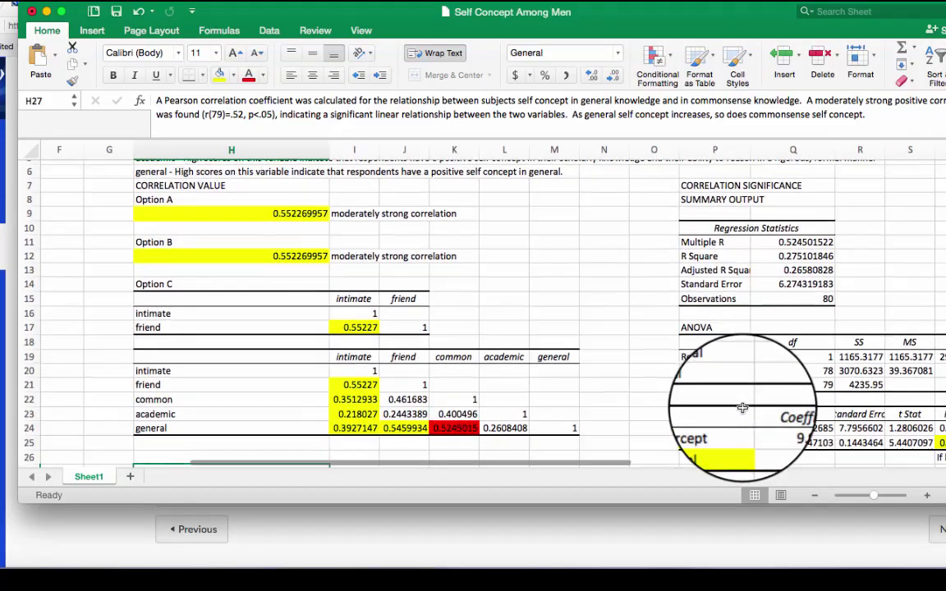
scroll(742, 408, down, 5)
scroll(321, 419, down, 2)
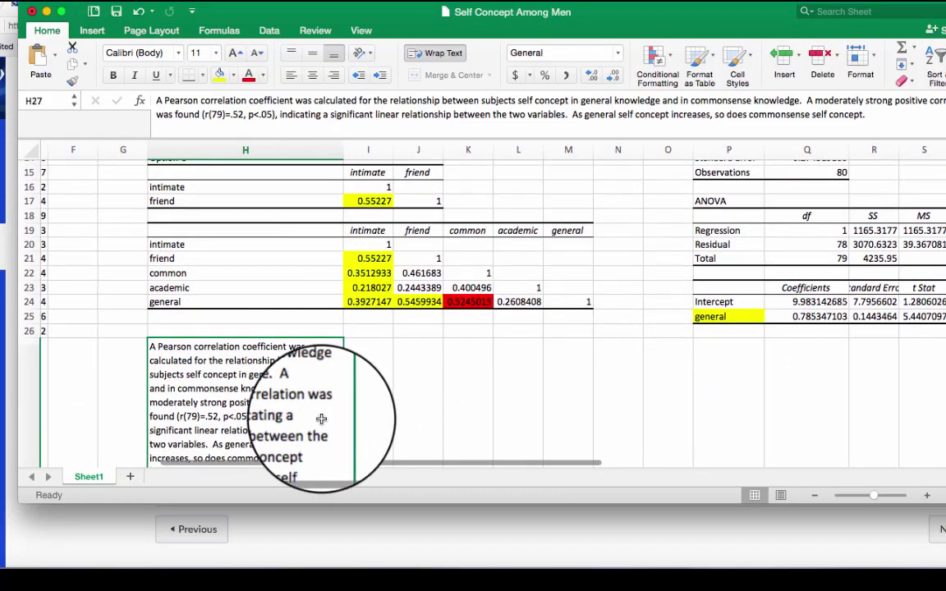